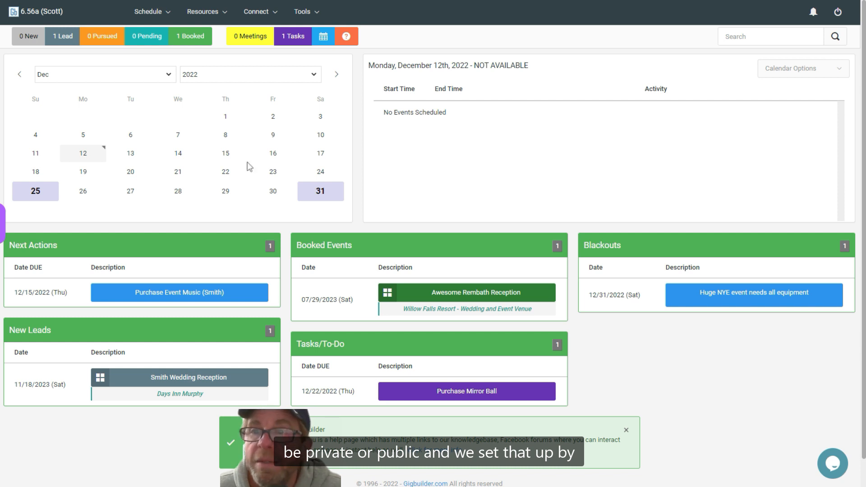
Open the event timelines setup in the system configuration and start a new timeline
{"action": "left_click", "coordinate": [304, 13]}
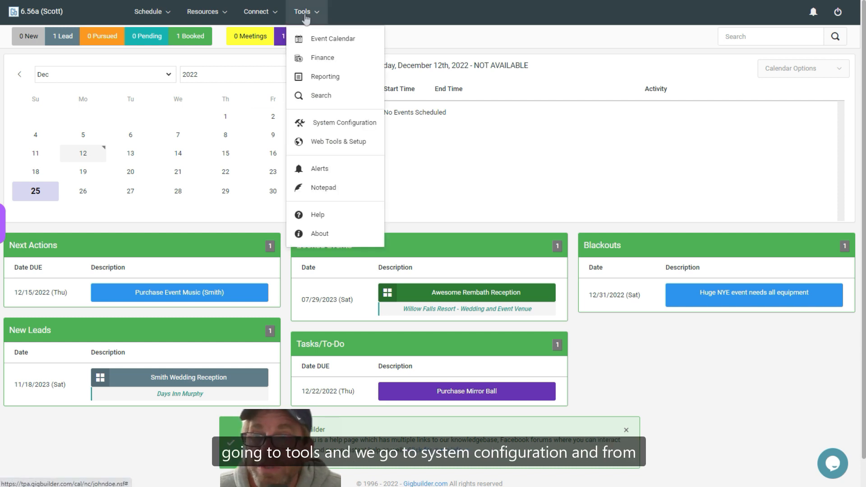
{"action": "left_click", "coordinate": [338, 123]}
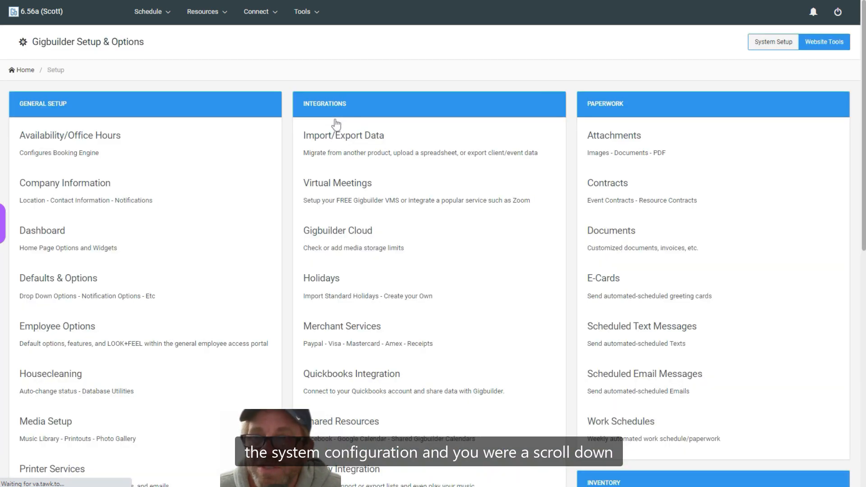
{"action": "scroll", "coordinate": [469, 235], "scroll_direction": "down", "scroll_amount": 8}
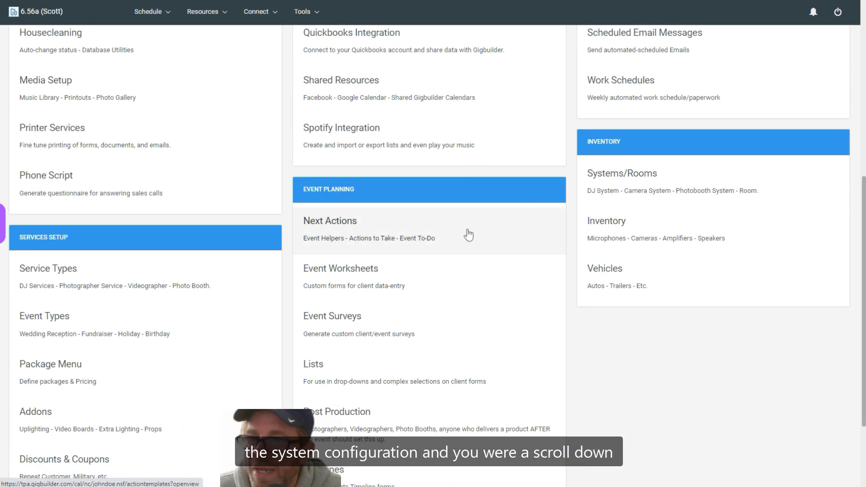
{"action": "scroll", "coordinate": [468, 234], "scroll_direction": "down", "scroll_amount": 3}
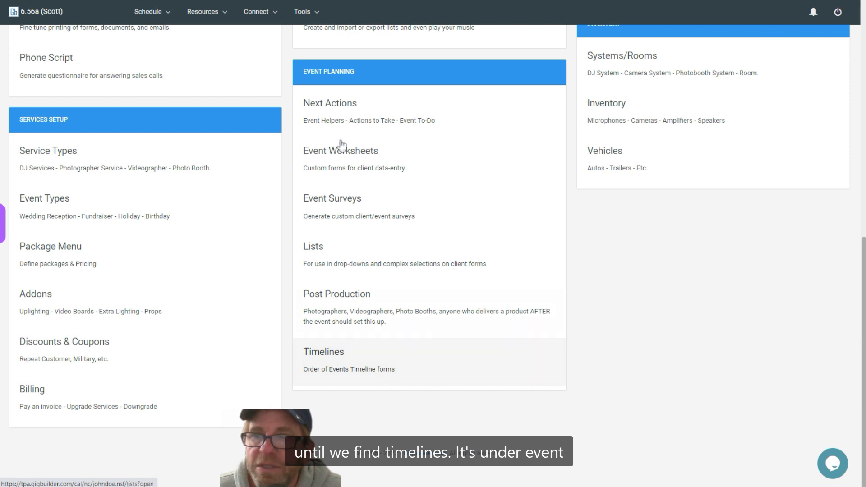
{"action": "left_click", "coordinate": [332, 364]}
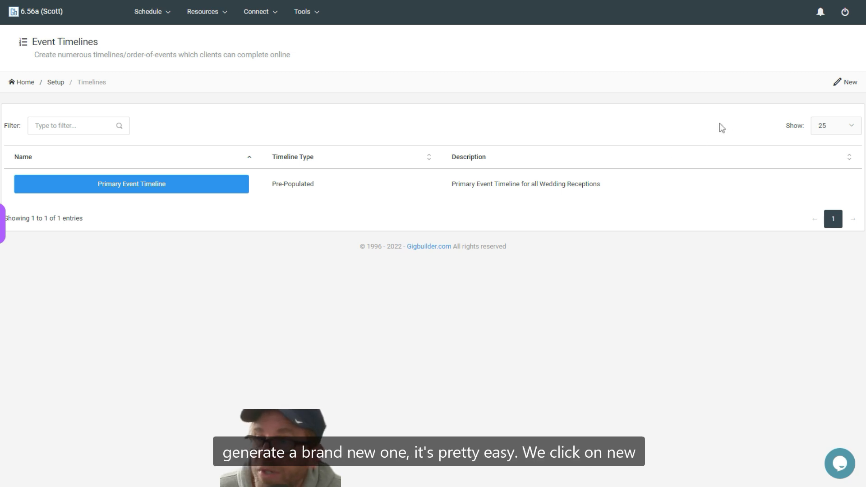
{"action": "left_click", "coordinate": [853, 85]}
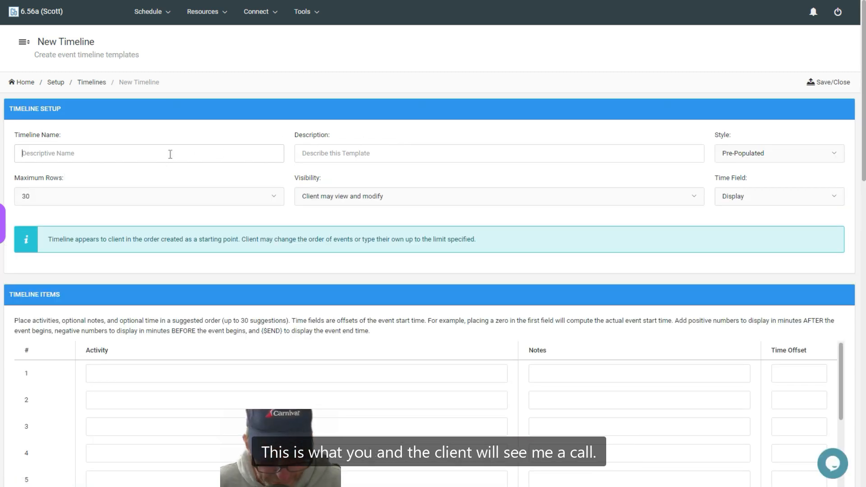
{"action": "type", "text": "Event"}
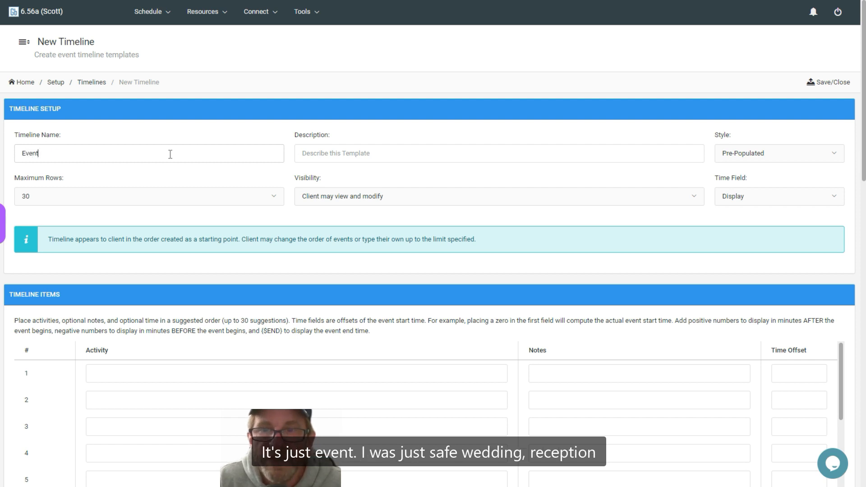
{"action": "key", "text": "BackSpace"}
{"action": "key", "text": "BackSpace"}
{"action": "key", "text": "BackSpace"}
{"action": "key", "text": "BackSpace"}
{"action": "key", "text": "BackSpace"}
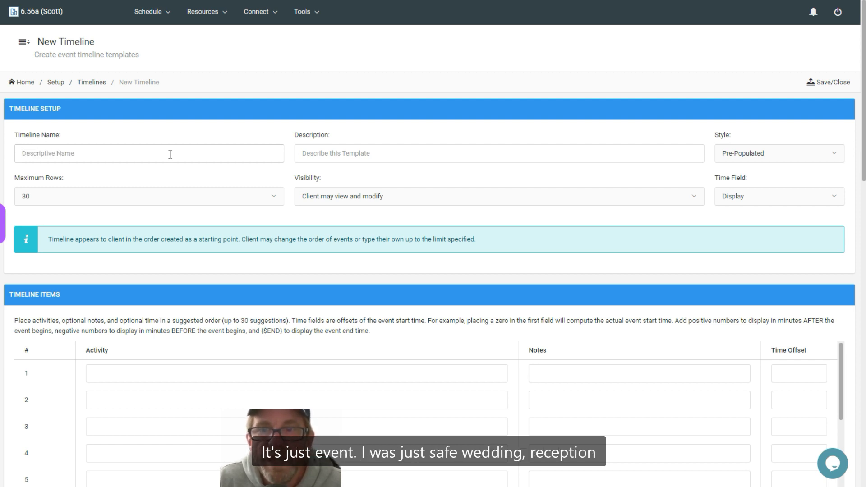
Name the timeline "Wedding Reception Timeline" and describe it as "Timeline for all wedding packages"
{"action": "type", "text": "Wedding Reception Timeline"}
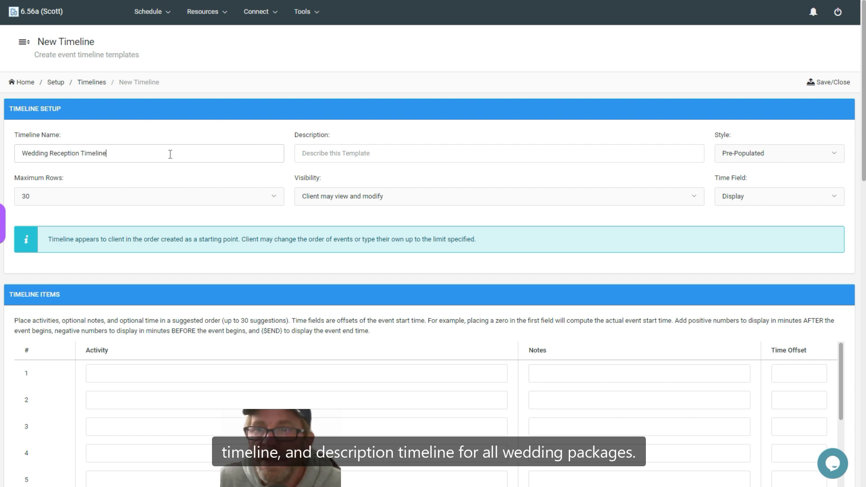
{"action": "type", "text": "Timeline"}
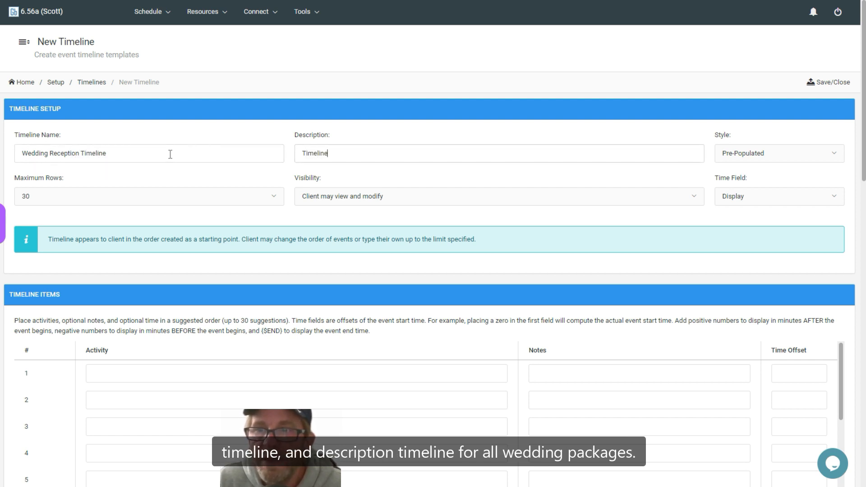
{"action": "type", "text": " for all wedding pa"}
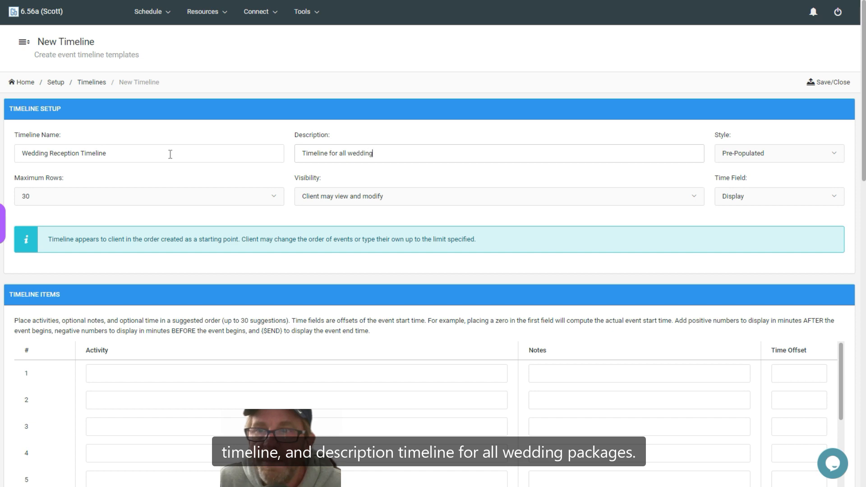
{"action": "type", "text": "ckages"}
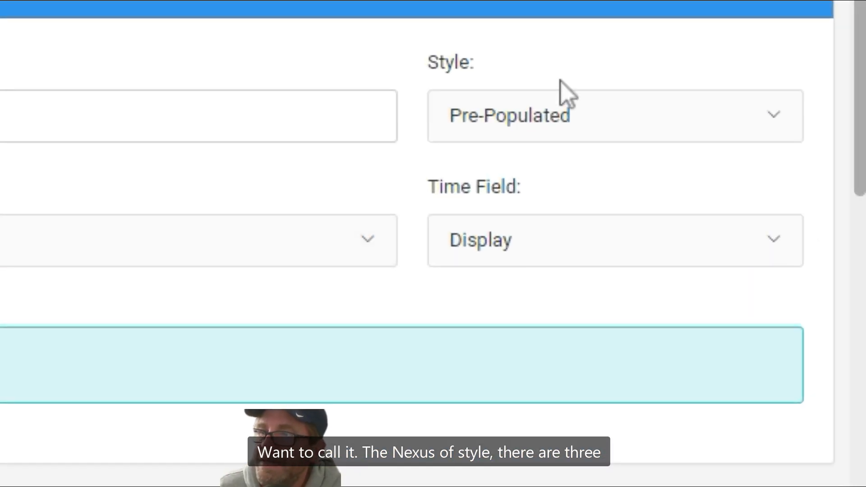
Choose the Pre-Populated style for the timeline and a maximum of 30 rows
{"action": "left_click", "coordinate": [627, 117]}
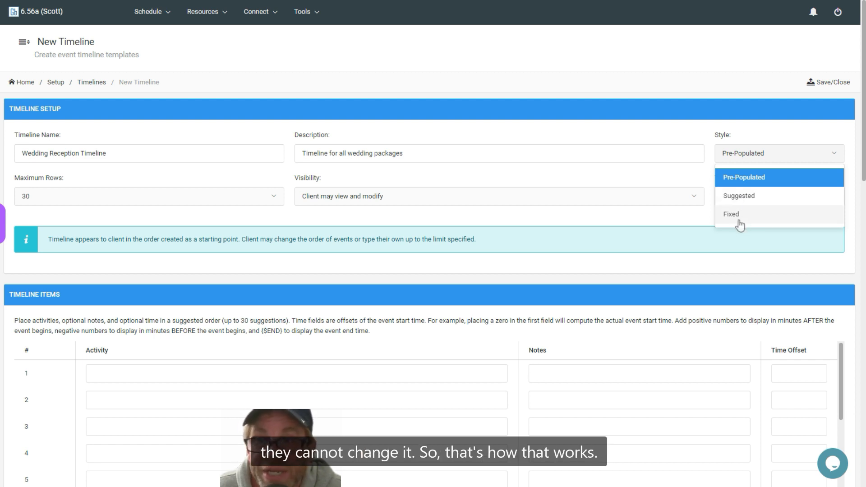
{"action": "left_click", "coordinate": [743, 178]}
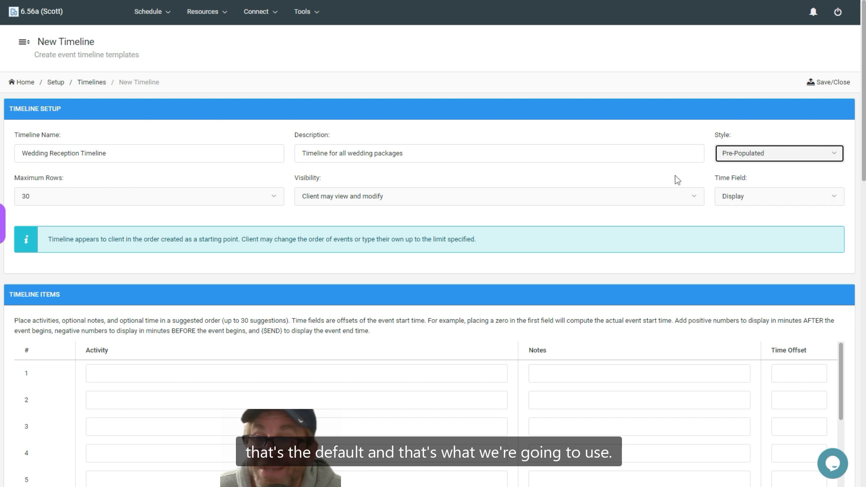
{"action": "left_click", "coordinate": [70, 198]}
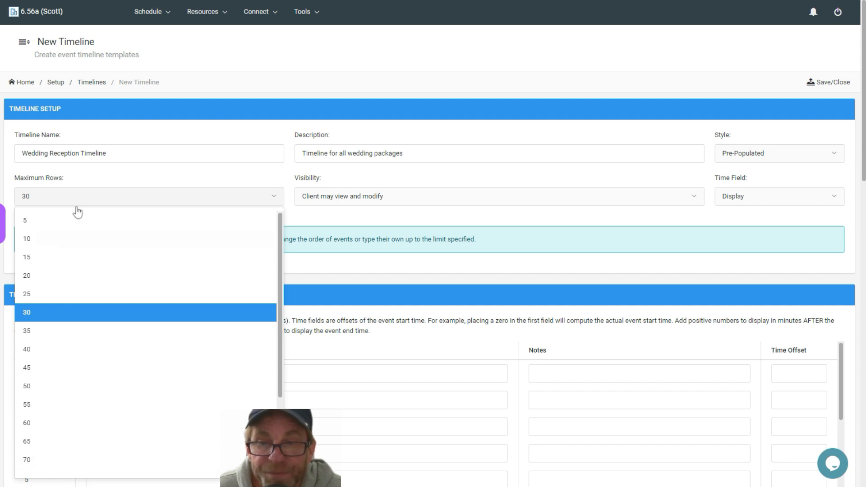
{"action": "left_click", "coordinate": [77, 319]}
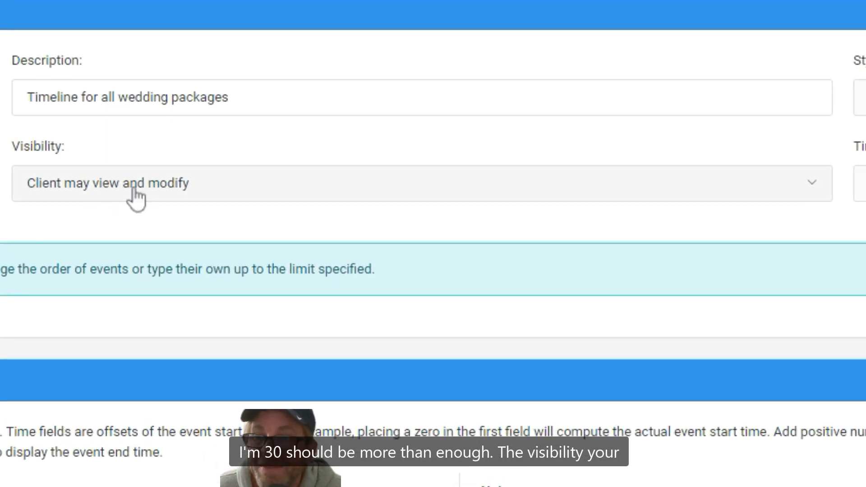
Set the timeline's visibility to "Client may view and modify" and keep its time field on Display
{"action": "left_click", "coordinate": [136, 197]}
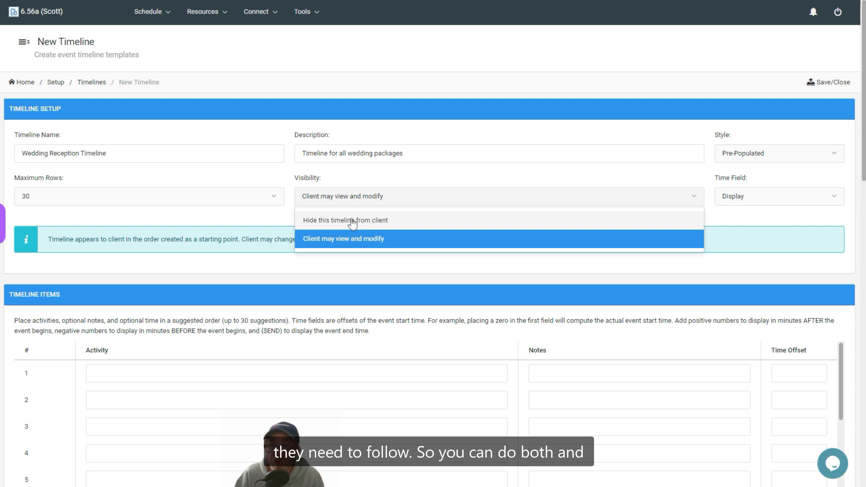
{"action": "left_click", "coordinate": [365, 245]}
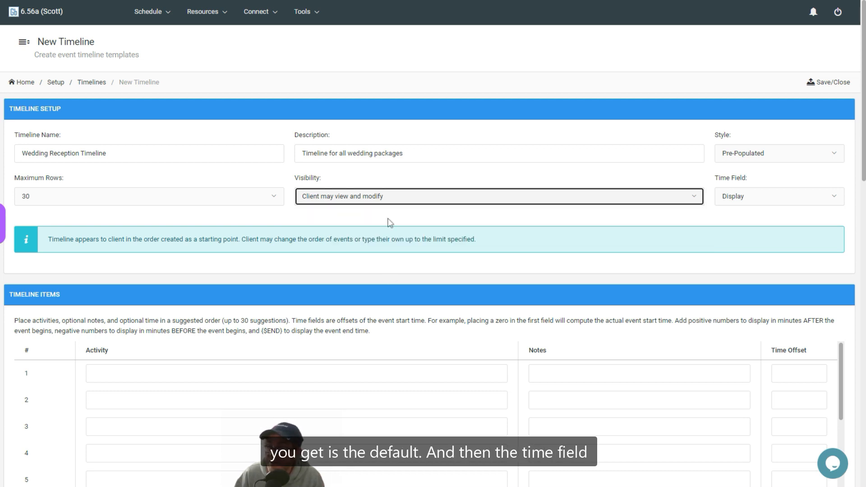
{"action": "left_click", "coordinate": [753, 198]}
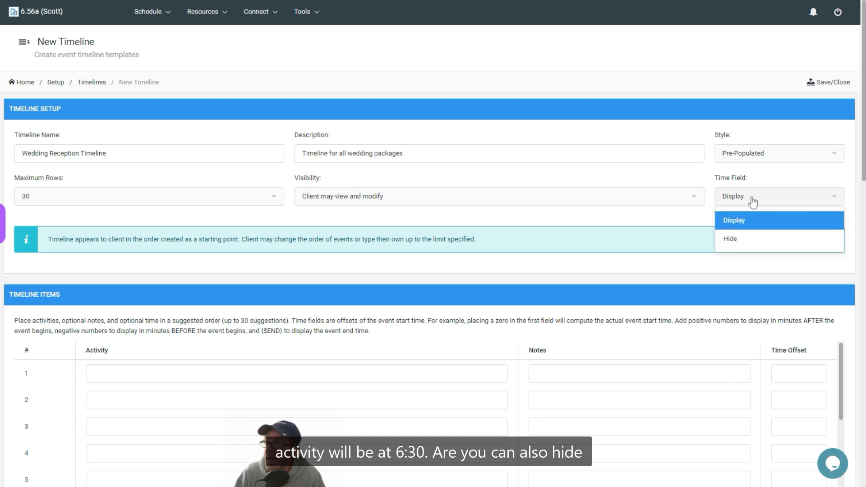
{"action": "left_click", "coordinate": [670, 219]}
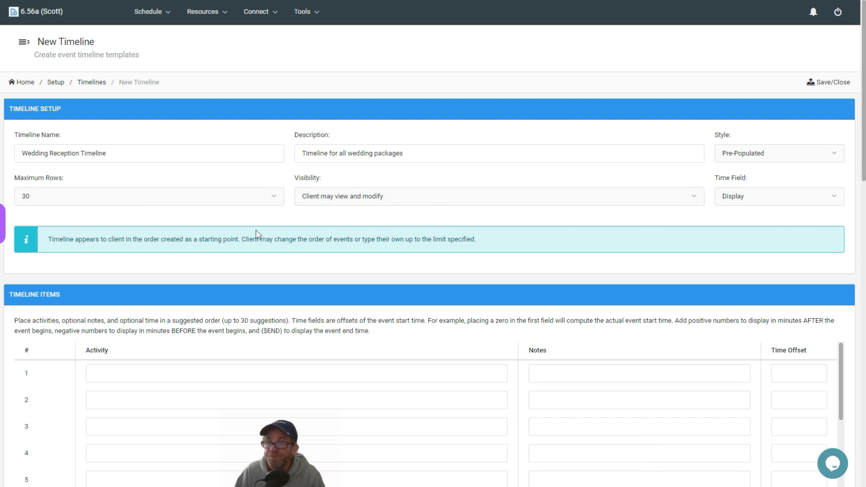
Fill in timeline item 1 with activity "Reception Starts", note "DJ play background music" and time offset 0
{"action": "scroll", "coordinate": [256, 230], "scroll_direction": "down", "scroll_amount": 3}
{"action": "left_click", "coordinate": [168, 203]}
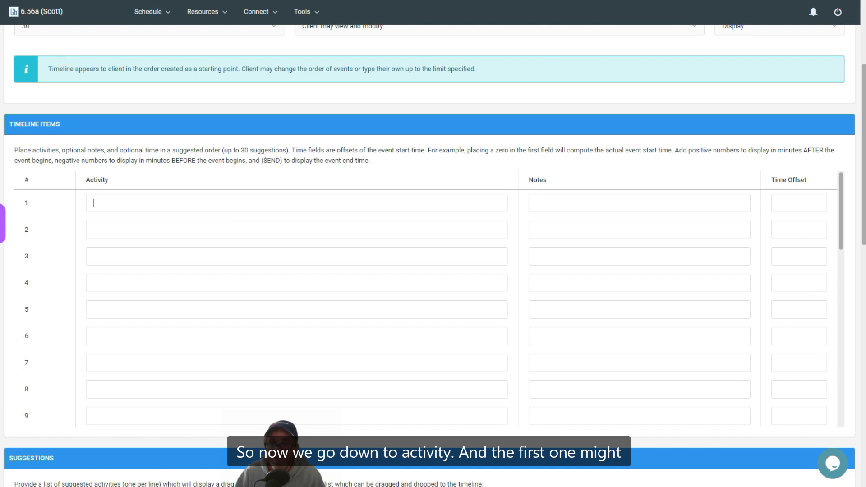
{"action": "type", "text": "R"}
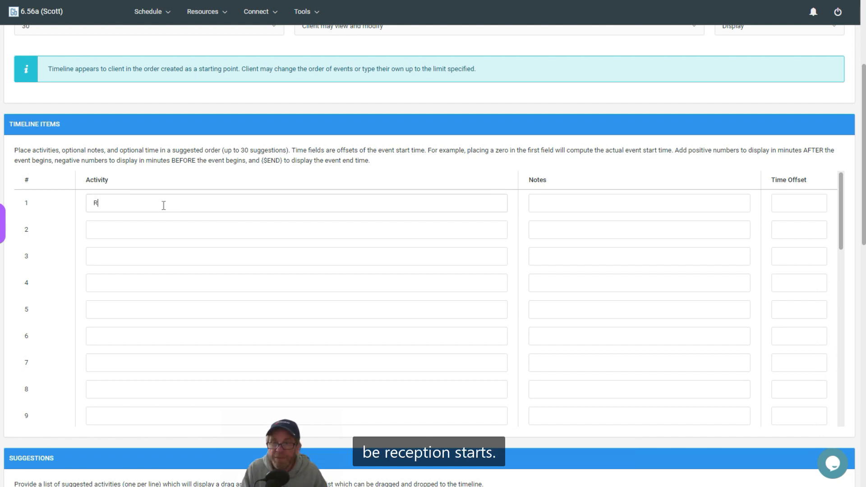
{"action": "type", "text": "eception "}
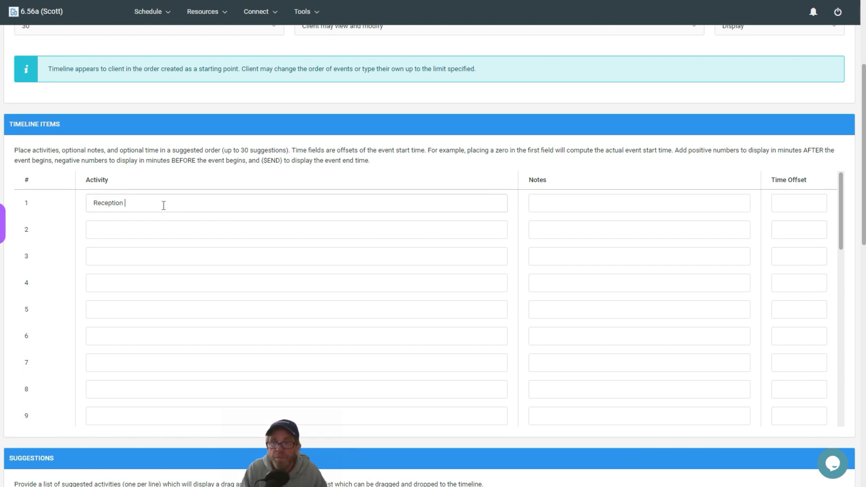
{"action": "type", "text": "Starts"}
{"action": "key", "text": "Tab"}
{"action": "type", "text": "DJ"}
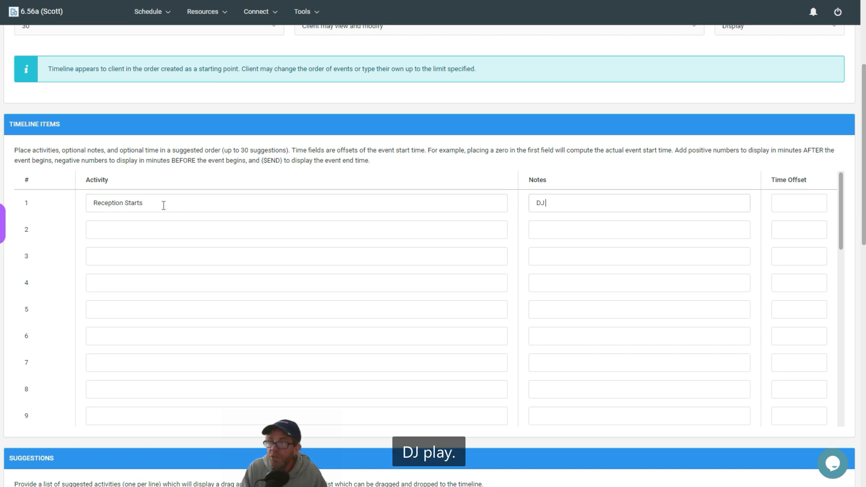
{"action": "type", "text": " play"}
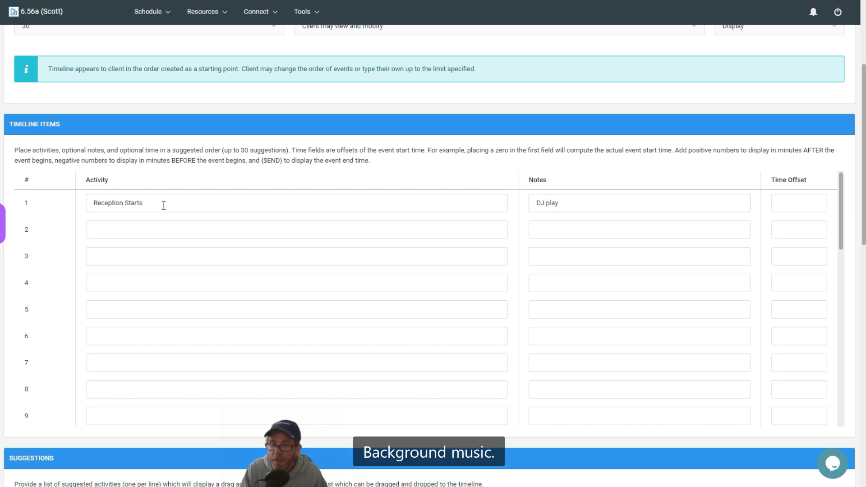
{"action": "type", "text": "ackground musi"}
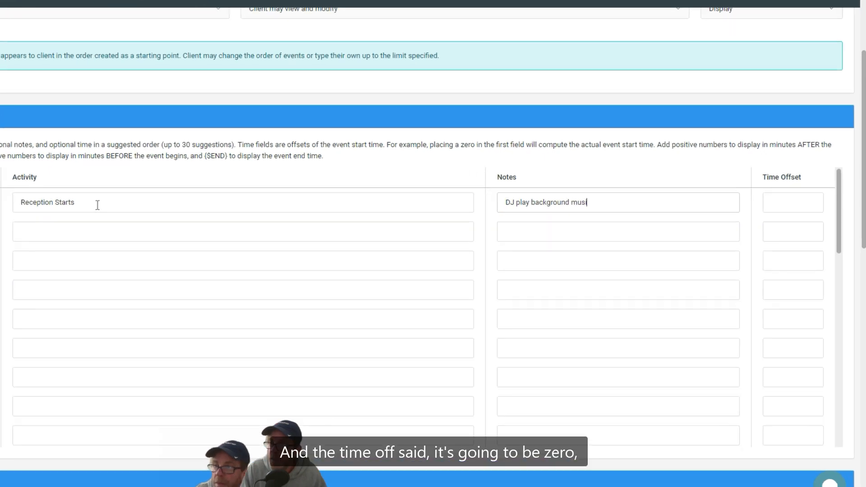
{"action": "type", "text": "c"}
{"action": "key", "text": "Tab"}
{"action": "type", "text": "0"}
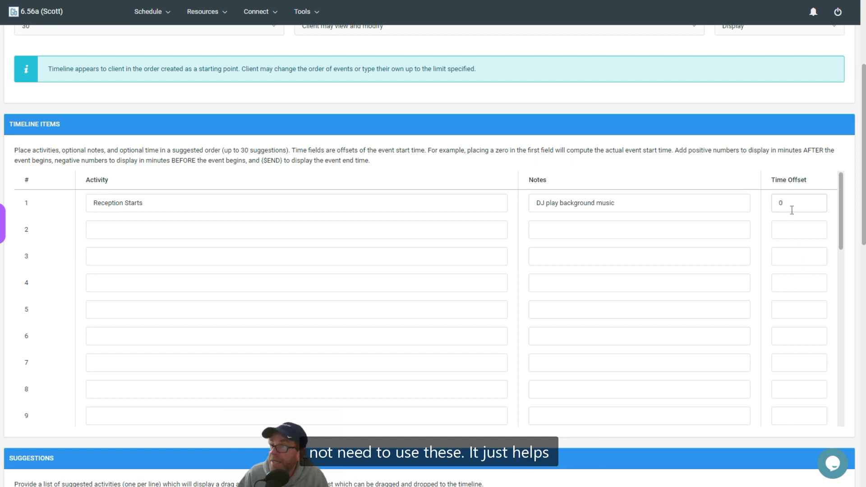
Fill in timeline item 2 with activity "Cocktail Hour", note "Free drinks" and time offset 30
{"action": "left_click", "coordinate": [171, 236]}
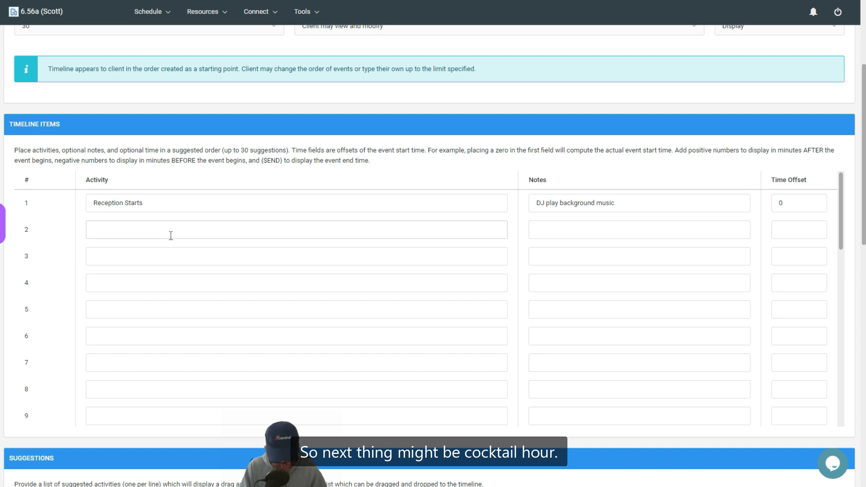
{"action": "type", "text": "Cockt"}
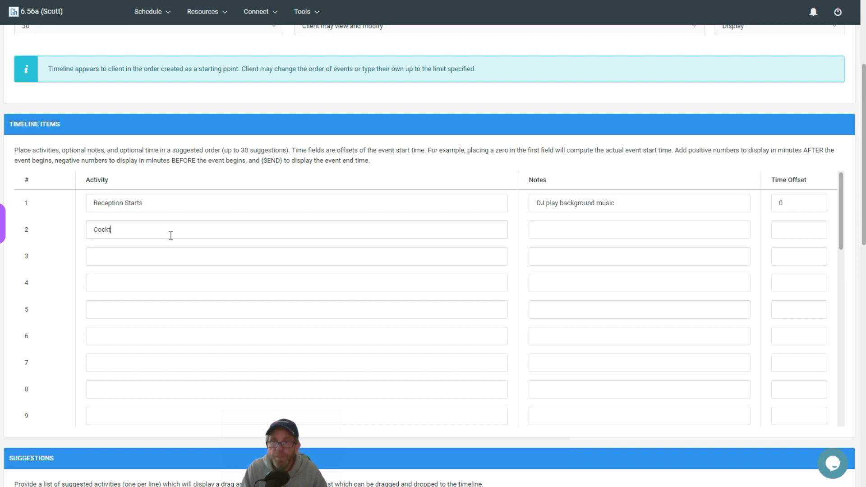
{"action": "type", "text": "ail Hour"}
{"action": "key", "text": "Tab"}
{"action": "type", "text": "F"}
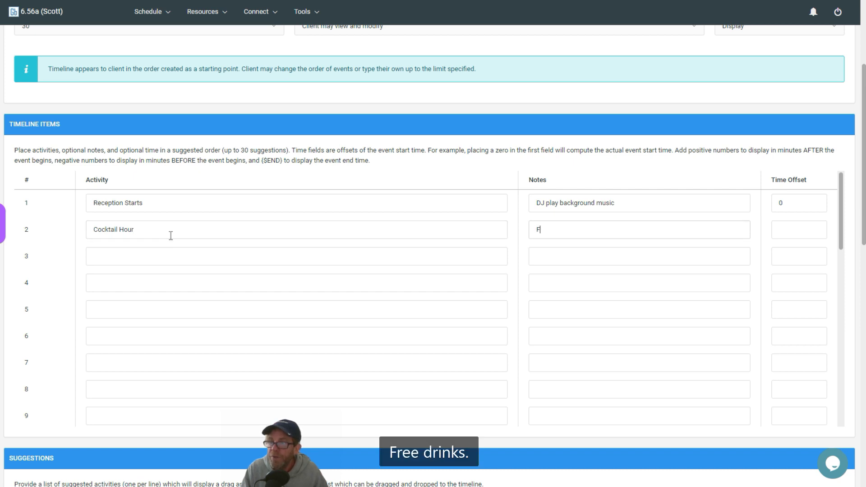
{"action": "type", "text": "ree drinks"}
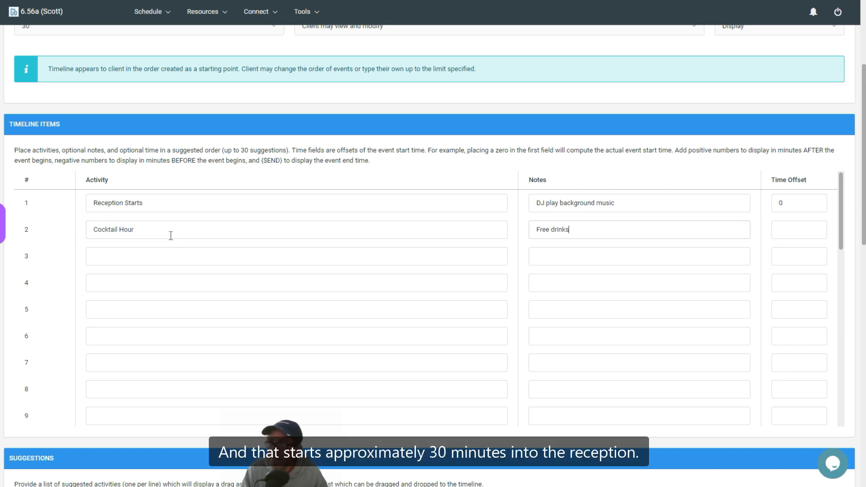
{"action": "type", "text": "30"}
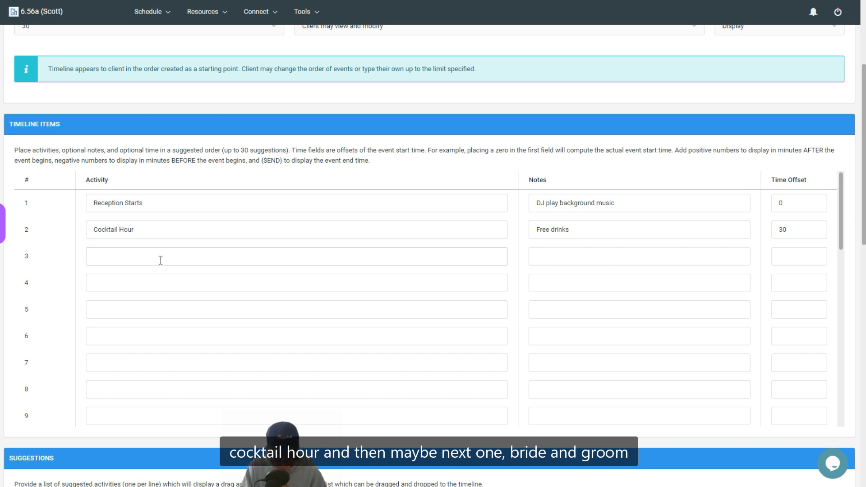
Fill in timeline item 3 with activity "Bride and Groom Arrive", note "Grand Entrance" and time offset 90
{"action": "type", "text": "Bride a"}
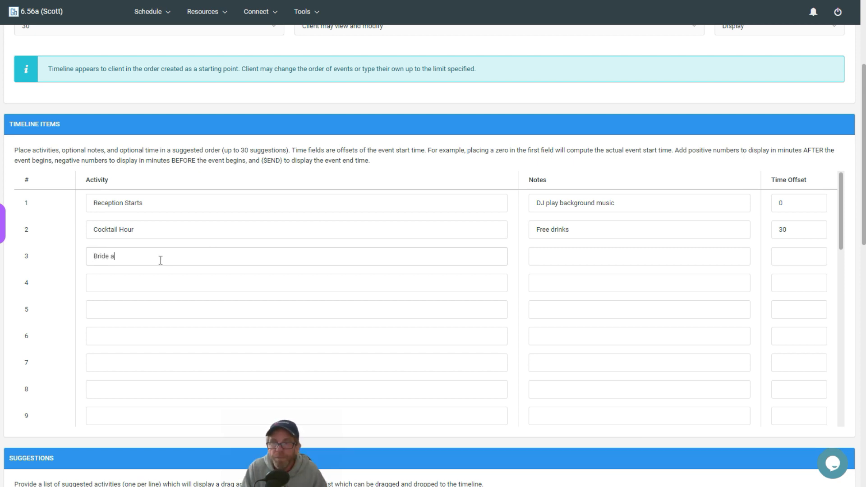
{"action": "type", "text": "nd Groom Ar"}
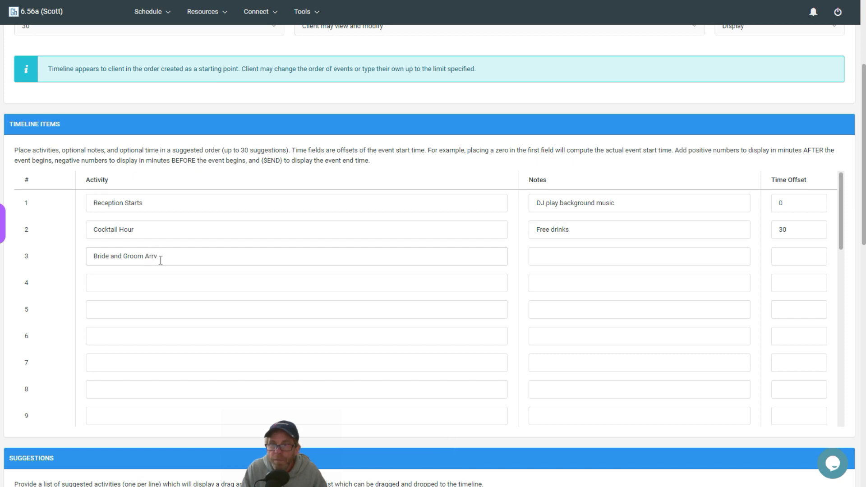
{"action": "type", "text": "rv"}
{"action": "key", "text": "BackSpace"}
{"action": "key", "text": "Tab"}
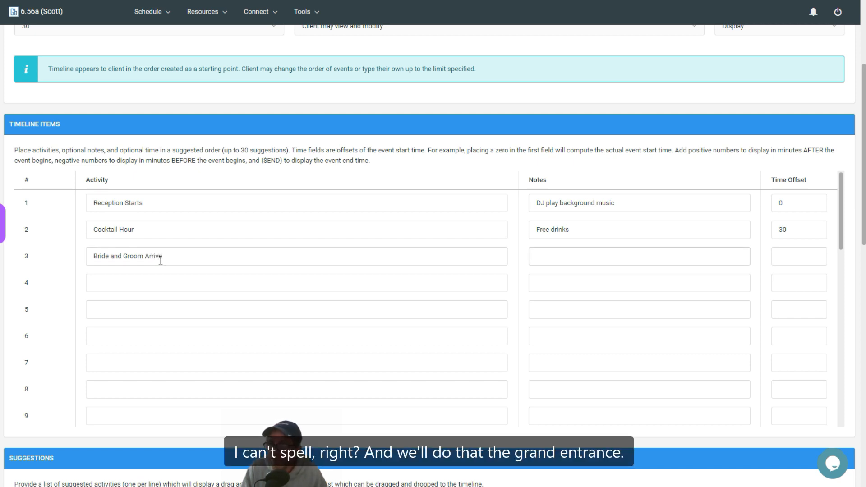
{"action": "type", "text": "Grand Entrance"}
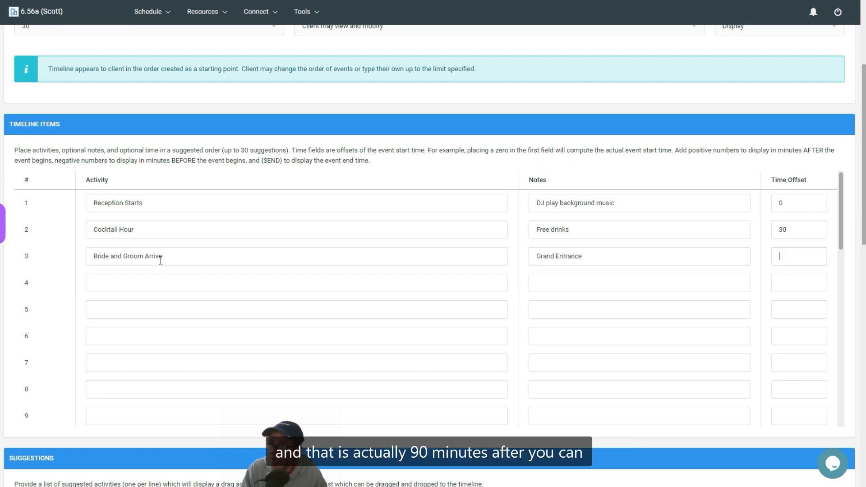
{"action": "type", "text": "90"}
{"action": "key", "text": "Tab"}
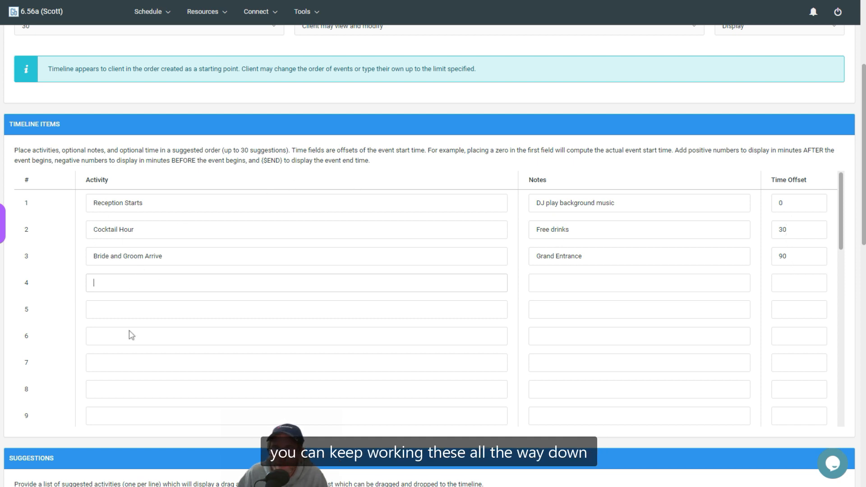
List "Dollar Dance" and "Father Daughter Dance" on separate lines as suggested activities for the timeline
{"action": "scroll", "coordinate": [143, 384], "scroll_direction": "down", "scroll_amount": 10}
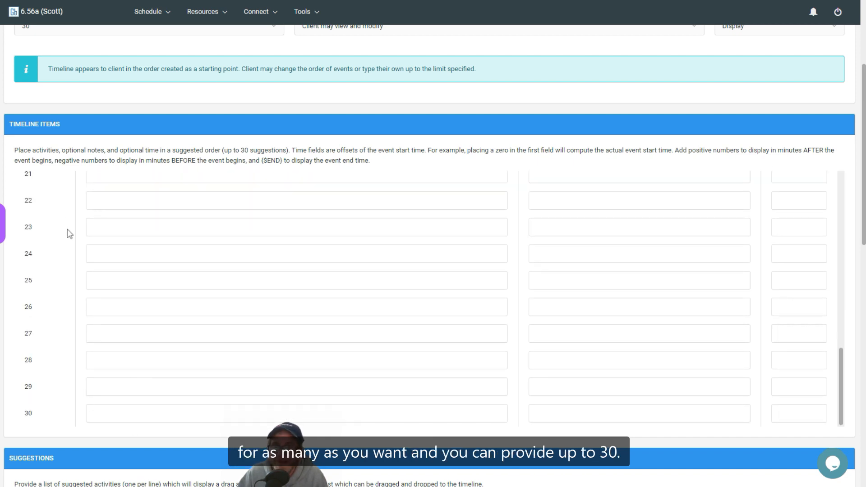
{"action": "scroll", "coordinate": [75, 401], "scroll_direction": "down", "scroll_amount": 3}
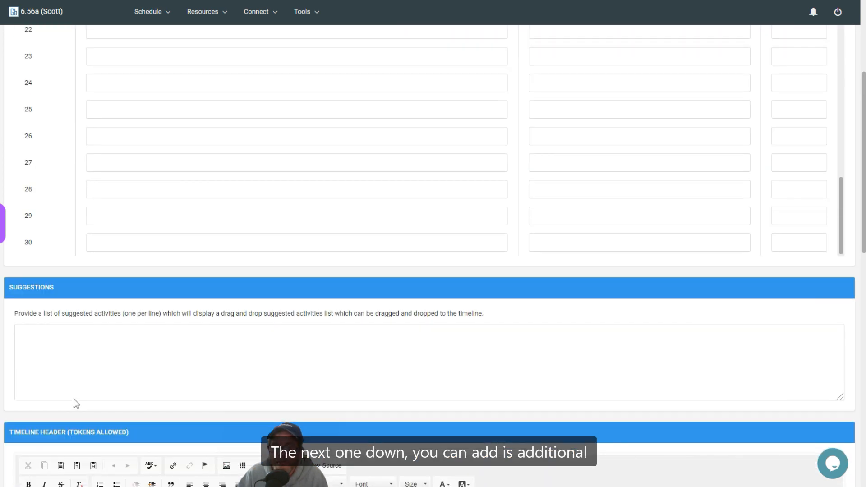
{"action": "left_click", "coordinate": [76, 338]}
{"action": "type", "text": "Dollar Dance"}
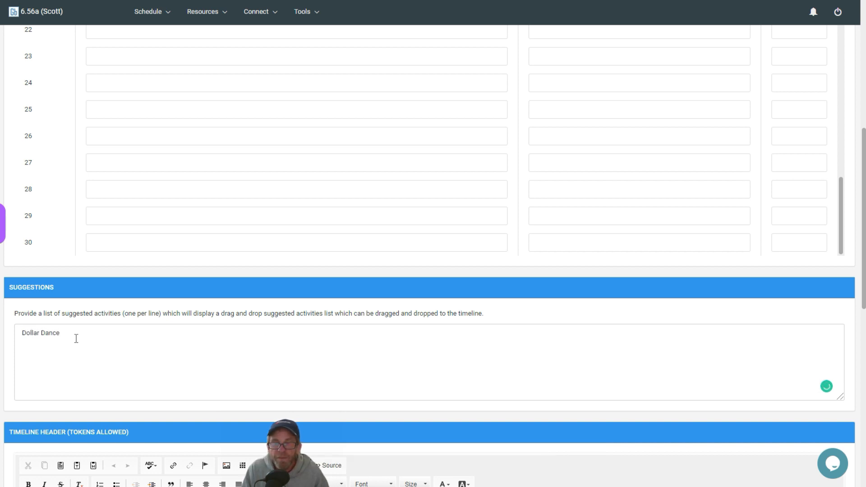
{"action": "key", "text": "Return"}
{"action": "type", "text": "Father Daught"}
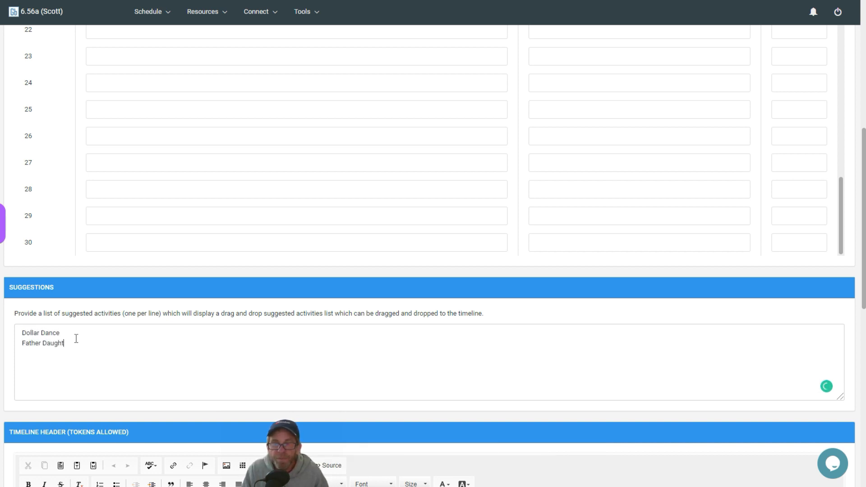
{"action": "type", "text": "er Dance"}
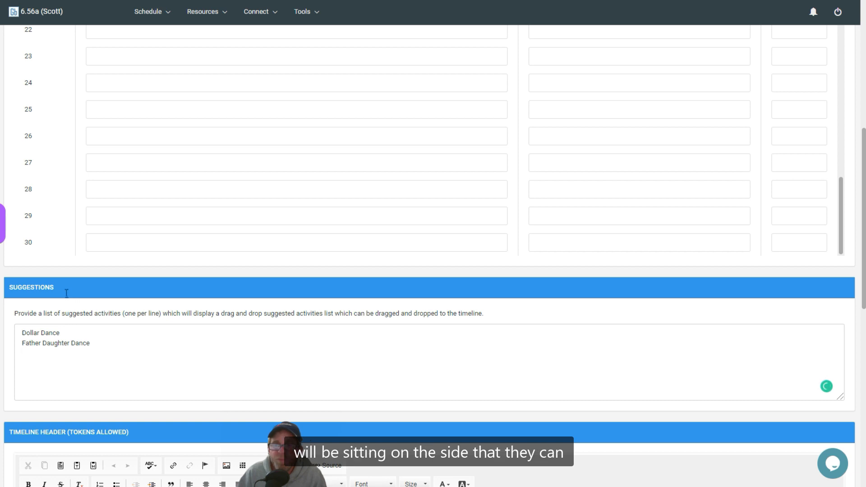
Review the available timeline styles, keeping Pre-Populated, and look over the entered timeline items and suggestions
{"action": "scroll", "coordinate": [274, 289], "scroll_direction": "up", "scroll_amount": 8}
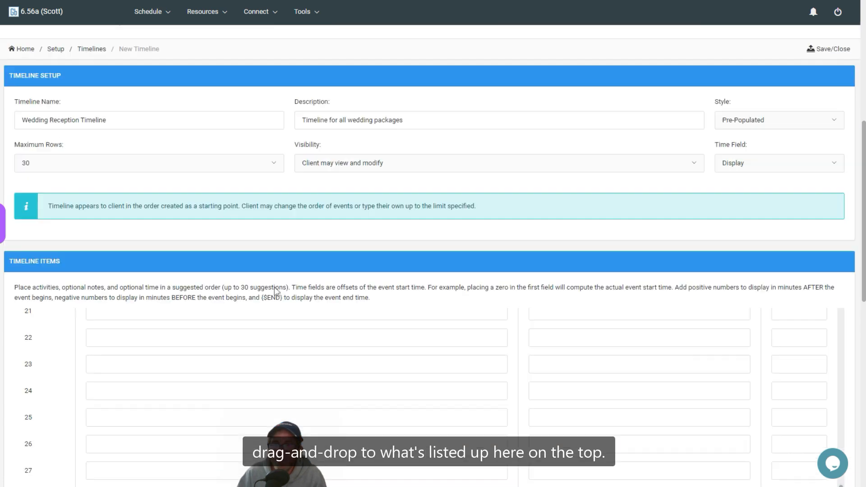
{"action": "scroll", "coordinate": [215, 363], "scroll_direction": "up", "scroll_amount": 10}
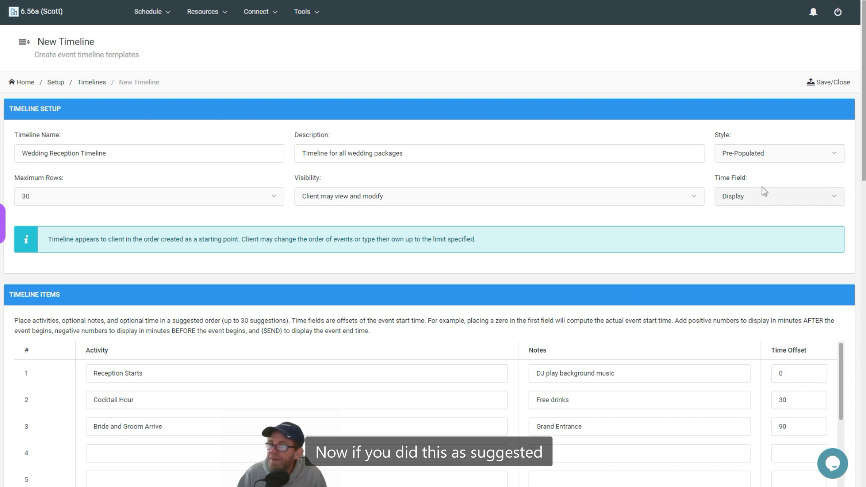
{"action": "left_click", "coordinate": [754, 160]}
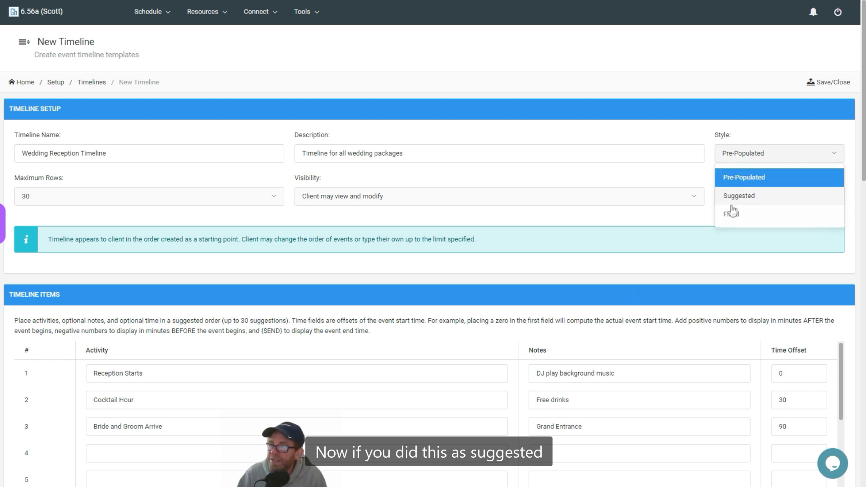
{"action": "left_click", "coordinate": [661, 260]}
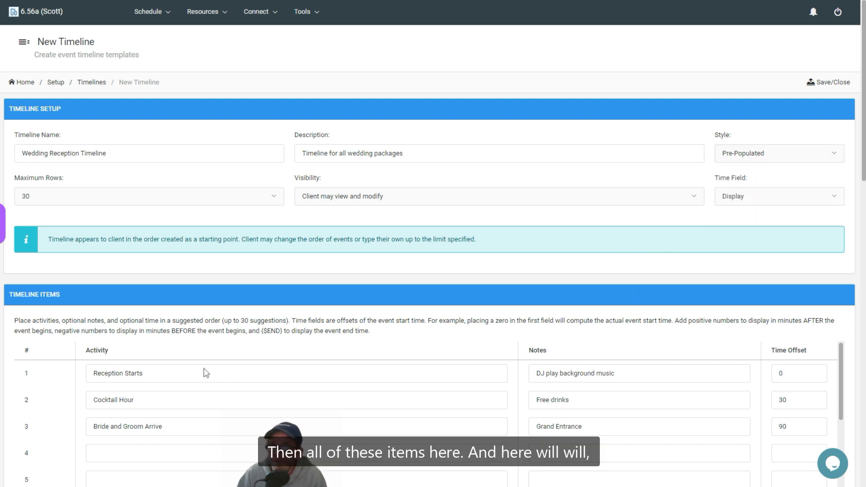
{"action": "scroll", "coordinate": [53, 311], "scroll_direction": "down", "scroll_amount": 12}
{"action": "scroll", "coordinate": [52, 312], "scroll_direction": "up", "scroll_amount": 6}
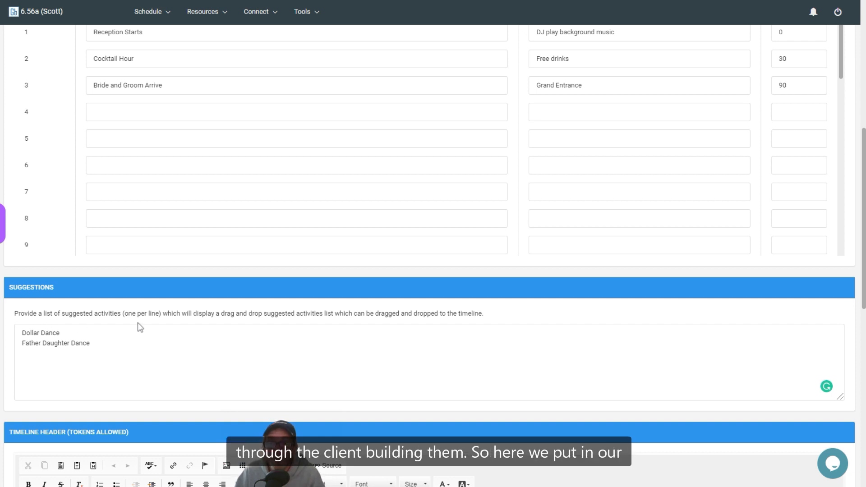
{"action": "scroll", "coordinate": [147, 282], "scroll_direction": "up", "scroll_amount": 8}
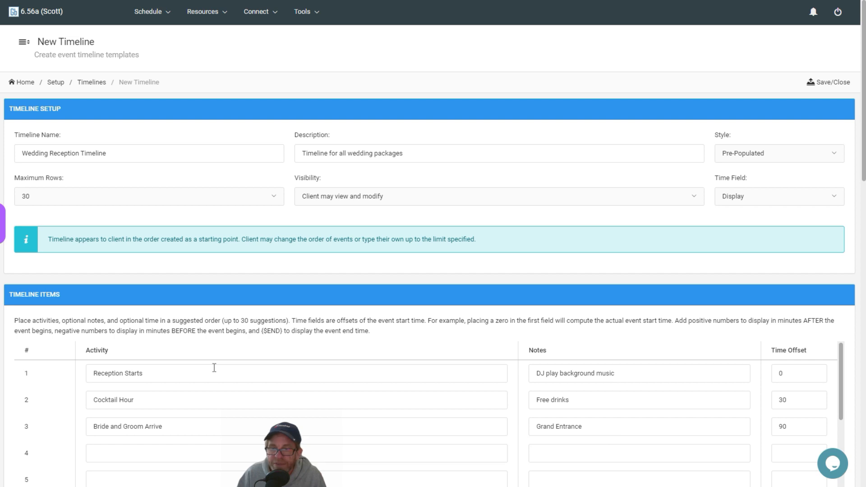
Leave the timeline header and footer blank and save the timeline template
{"action": "scroll", "coordinate": [215, 367], "scroll_direction": "down", "scroll_amount": 10}
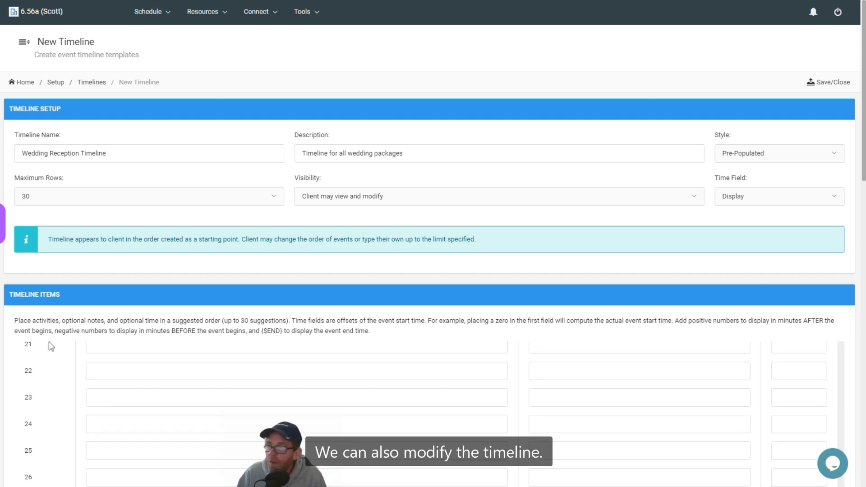
{"action": "scroll", "coordinate": [860, 150], "scroll_direction": "down", "scroll_amount": 7}
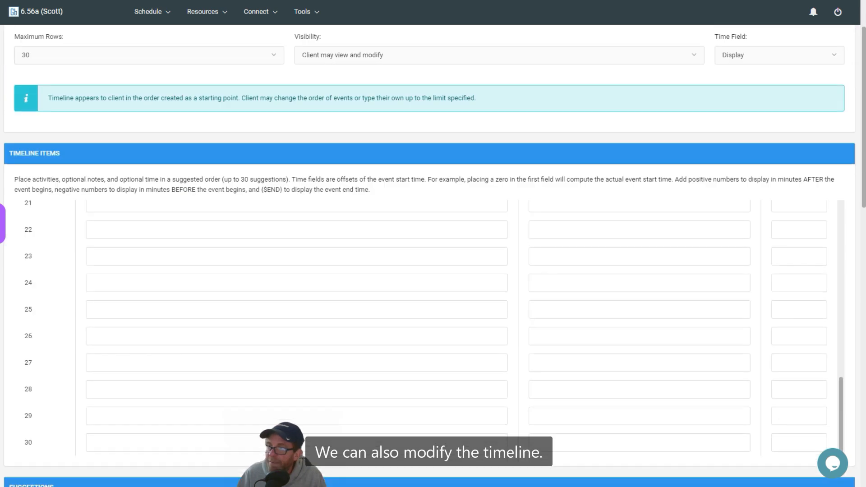
{"action": "scroll", "coordinate": [852, 309], "scroll_direction": "down", "scroll_amount": 6}
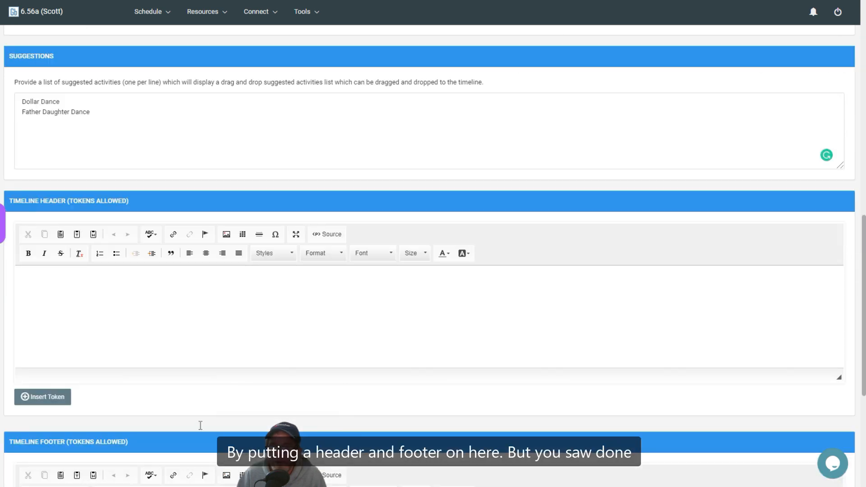
{"action": "scroll", "coordinate": [219, 417], "scroll_direction": "down", "scroll_amount": 4}
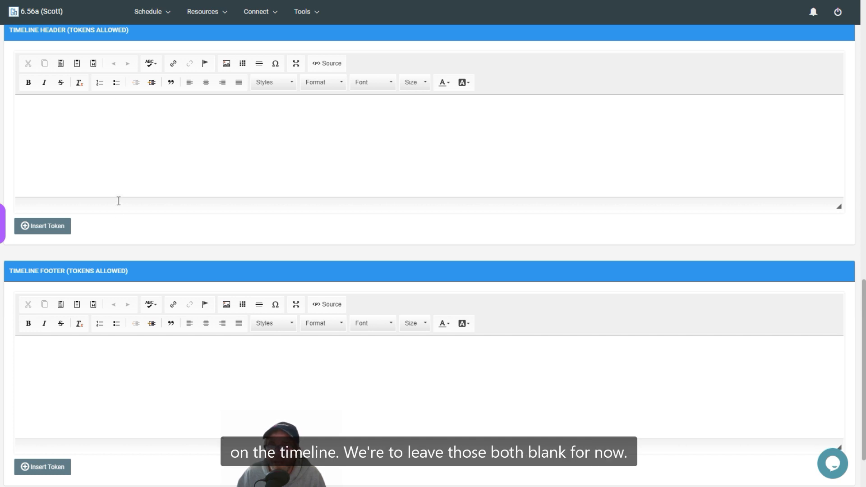
{"action": "scroll", "coordinate": [152, 252], "scroll_direction": "down", "scroll_amount": 2}
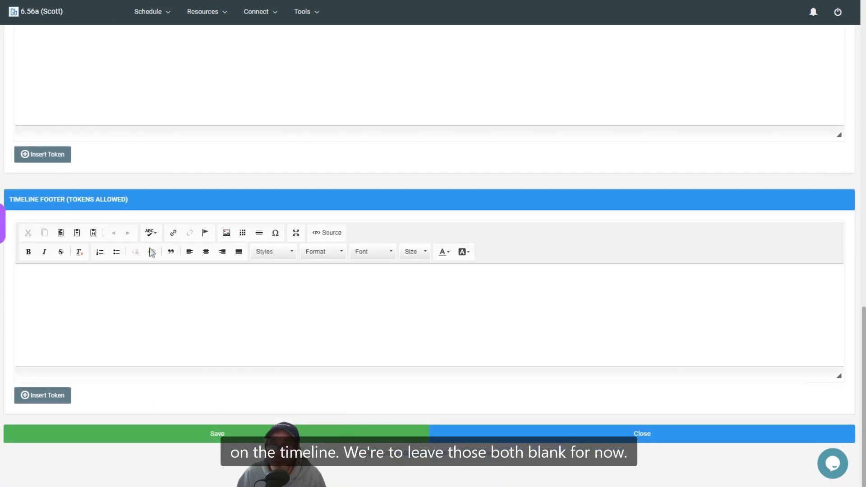
{"action": "left_click", "coordinate": [220, 436]}
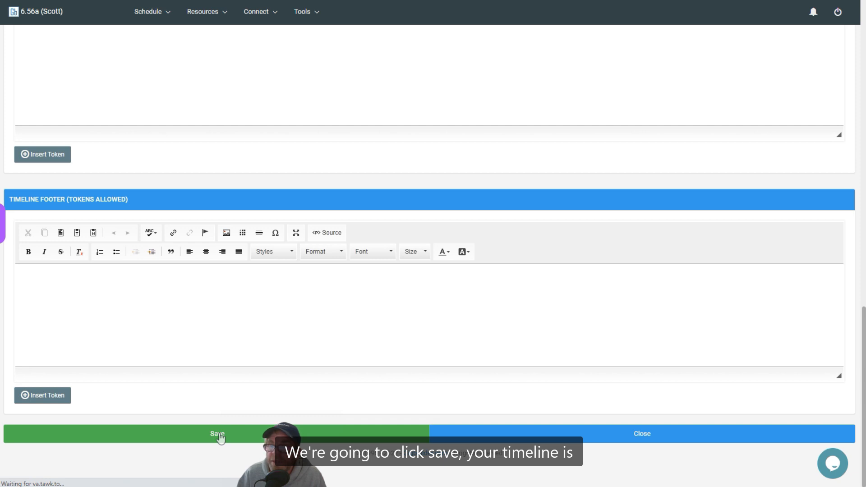